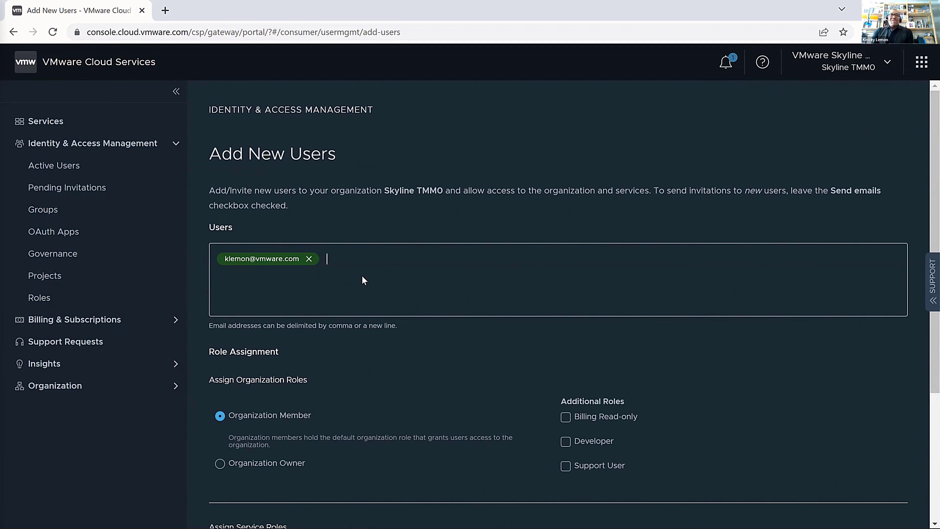
# Grant the invitee Support User plus Skyline Advisor's Skyline User role and send the invitation
pyautogui.click(566, 466)
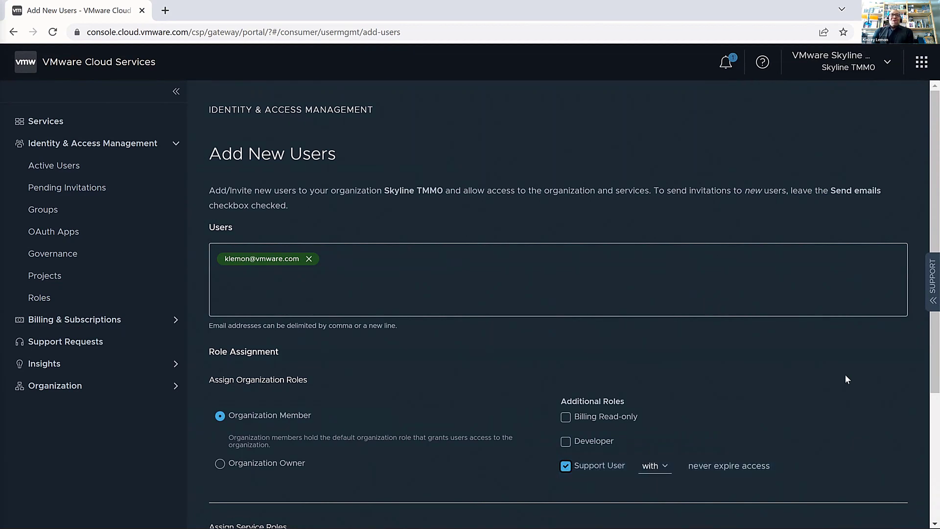
pyautogui.scroll(-3, 920, 353)
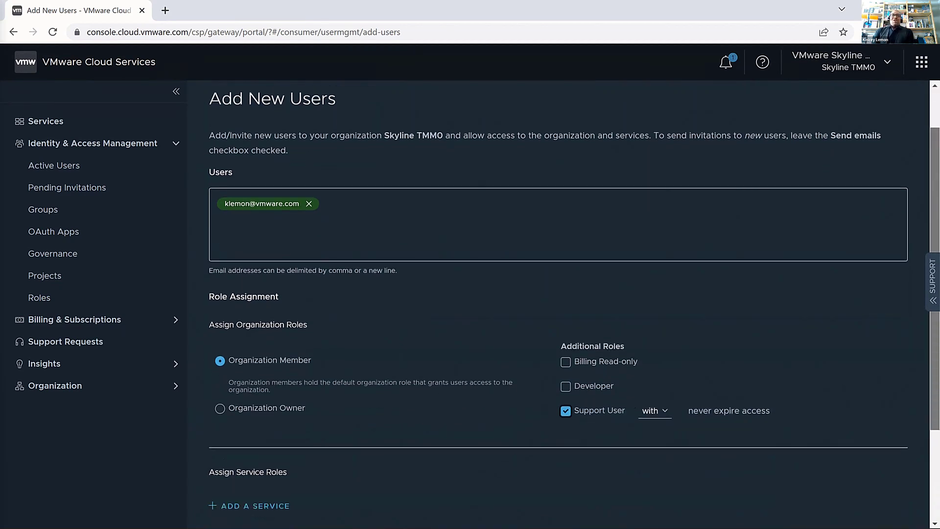
pyautogui.scroll(-1, 836, 427)
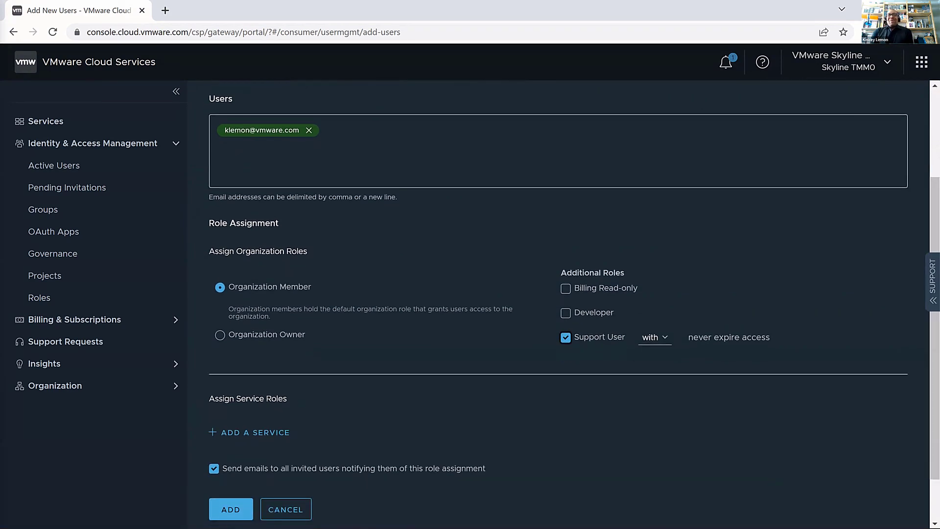
pyautogui.click(270, 437)
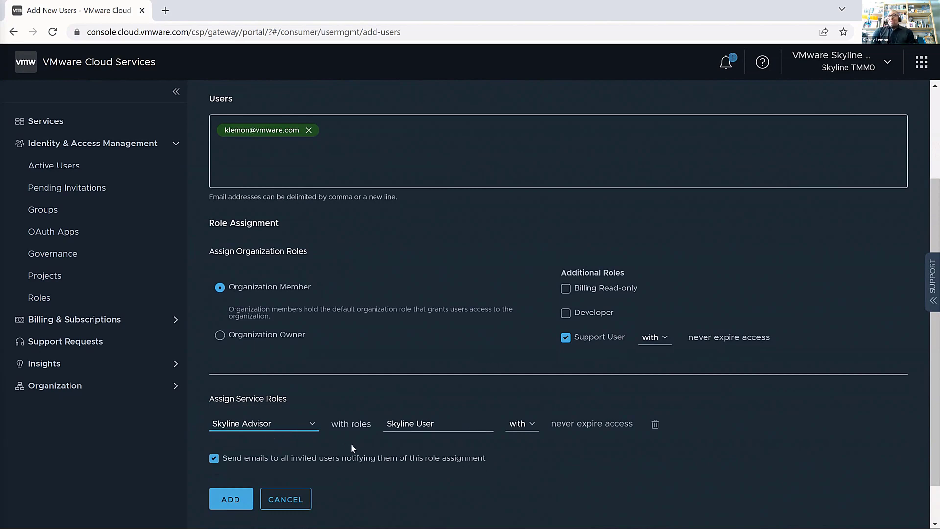
pyautogui.click(464, 430)
pyautogui.click(464, 430)
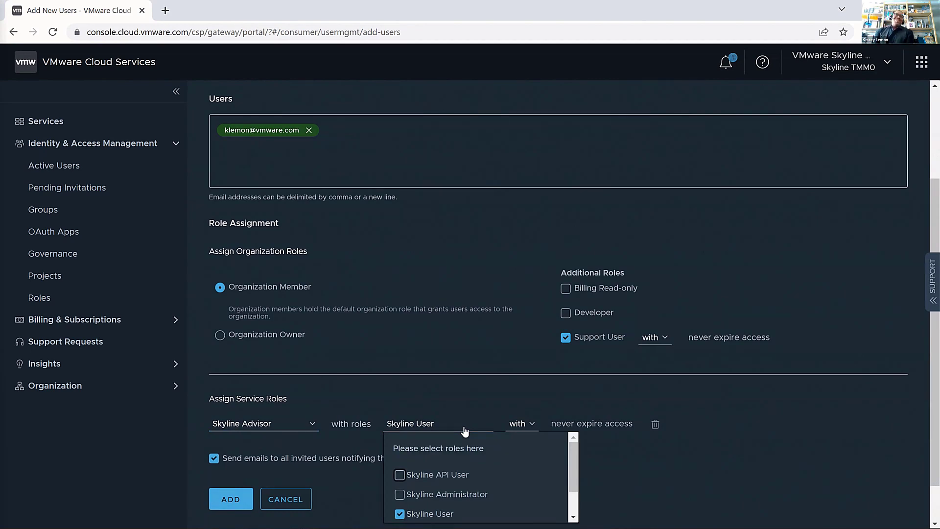
pyautogui.click(638, 487)
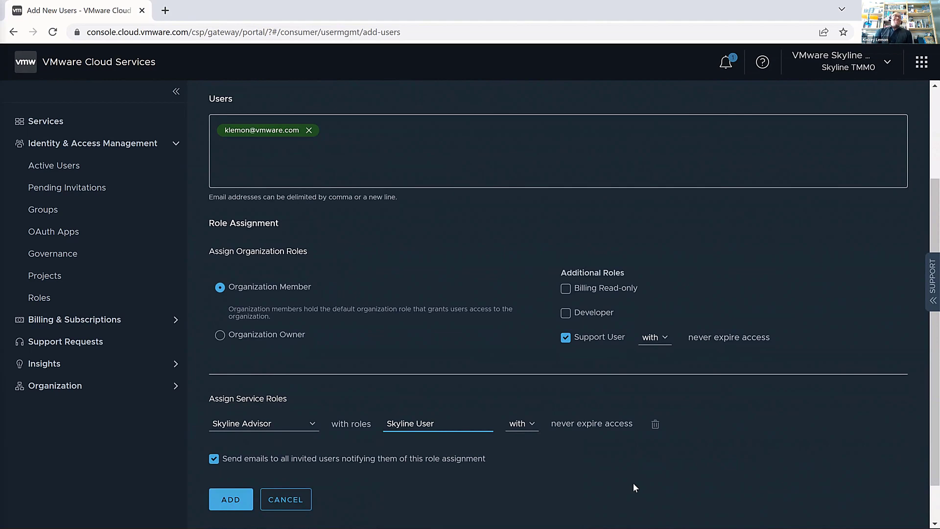
pyautogui.click(223, 500)
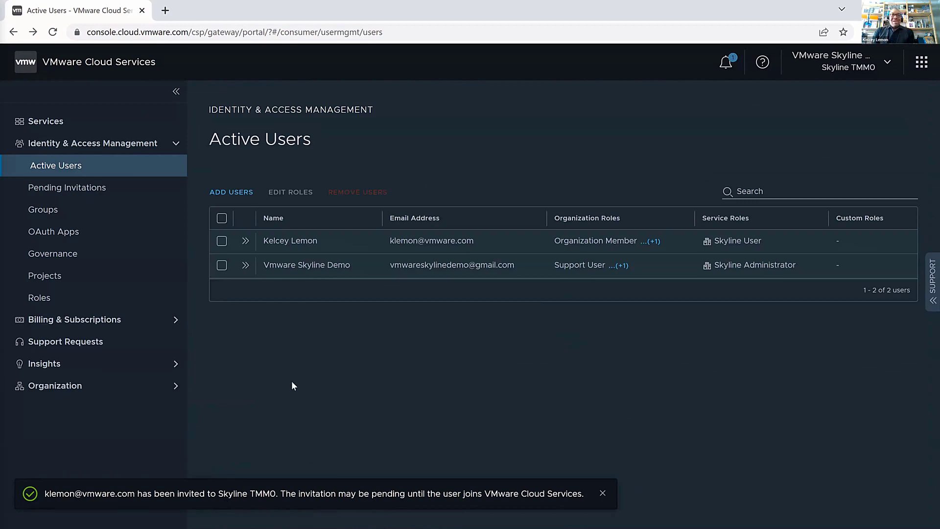
# Start a new invitation for the invitee's e-mail address with the Support User role
pyautogui.click(231, 191)
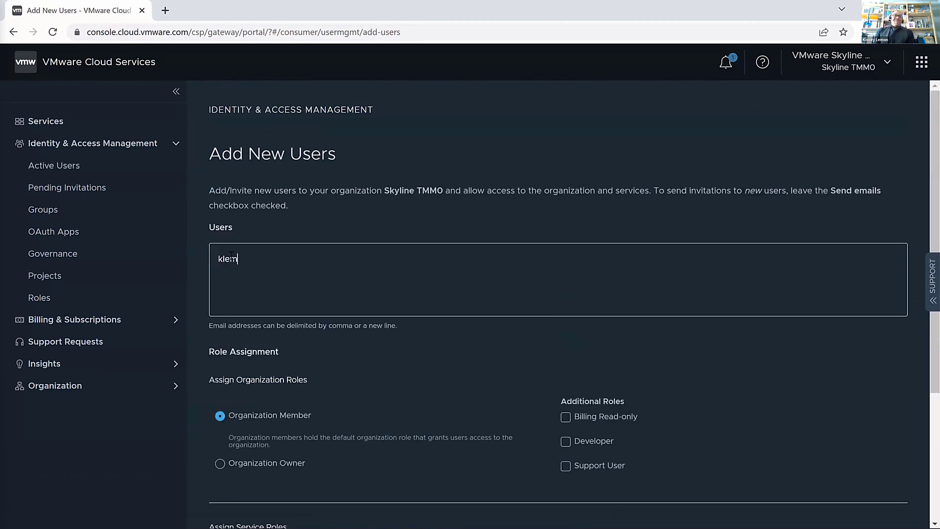
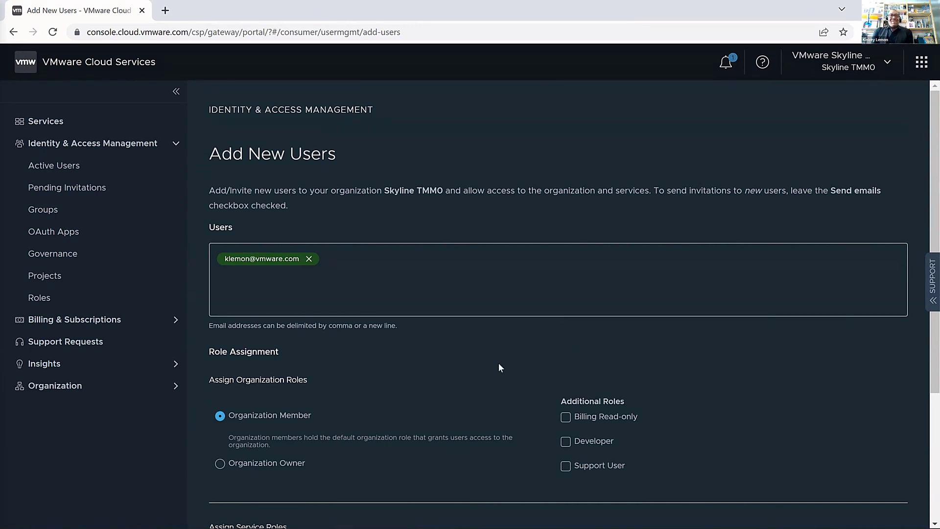
pyautogui.click(566, 466)
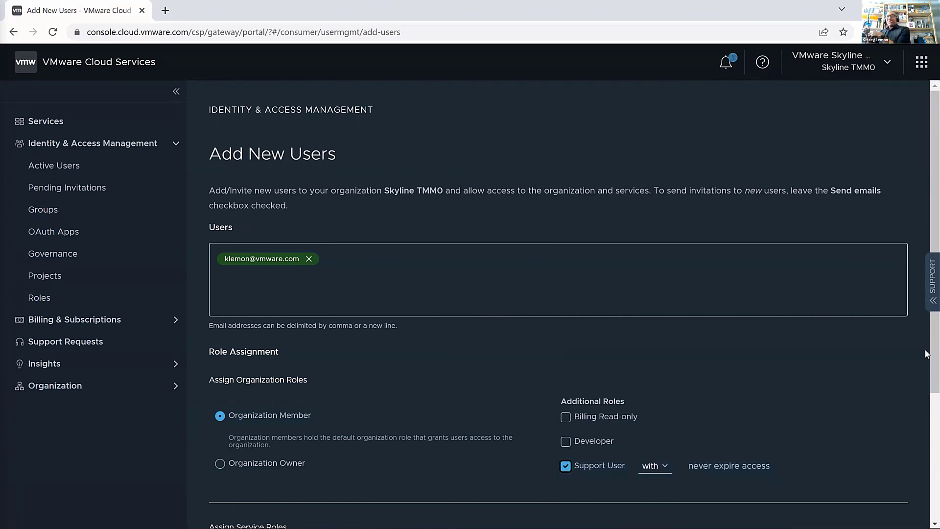
pyautogui.moveTo(936, 368); pyautogui.dragTo(938, 454)
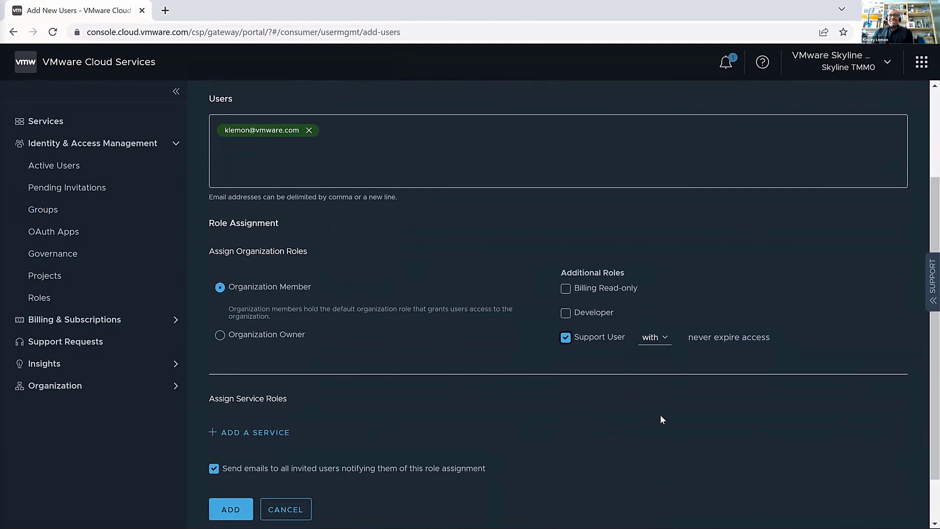
# Add Skyline Advisor with the Skyline User role and send the invitation
pyautogui.click(270, 432)
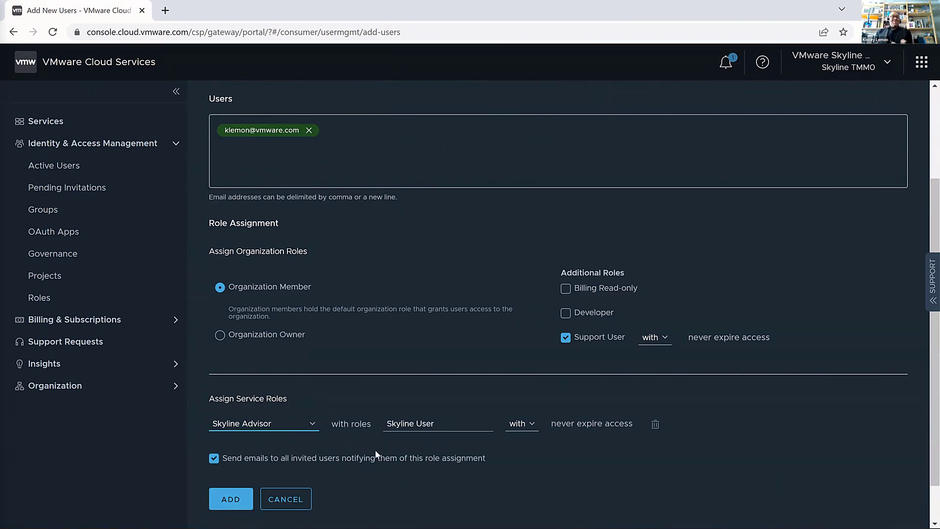
pyautogui.click(465, 428)
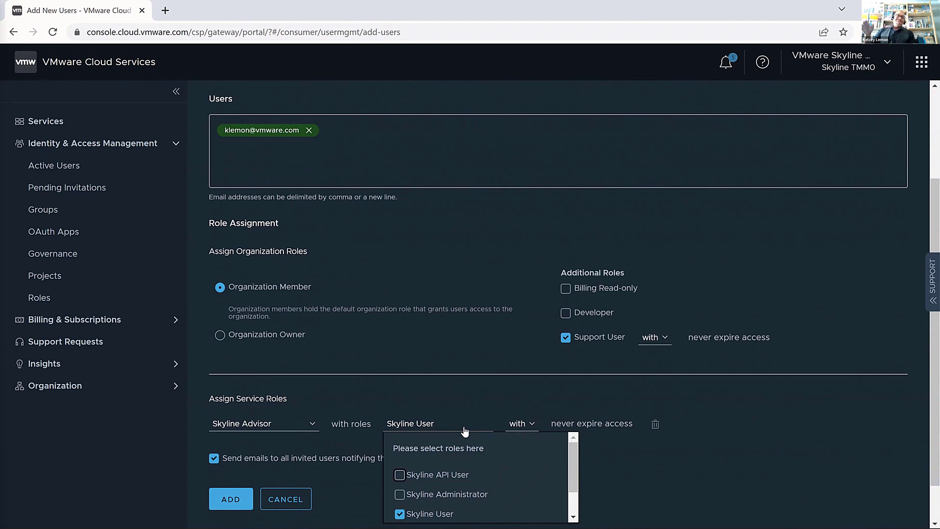
pyautogui.click(636, 483)
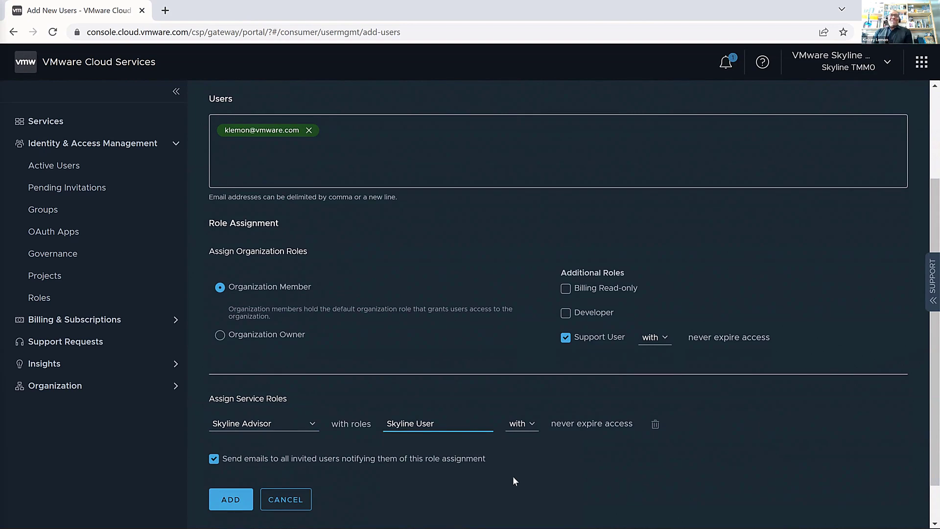
pyautogui.click(222, 500)
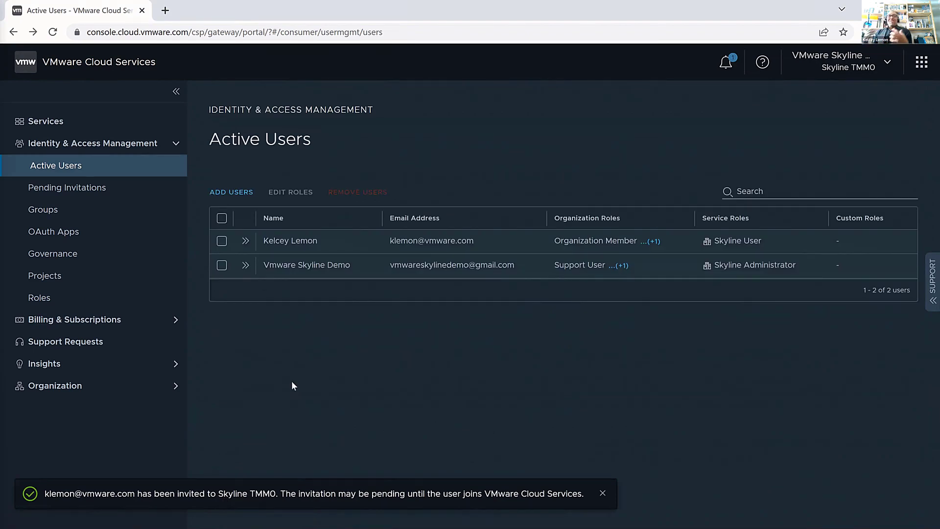
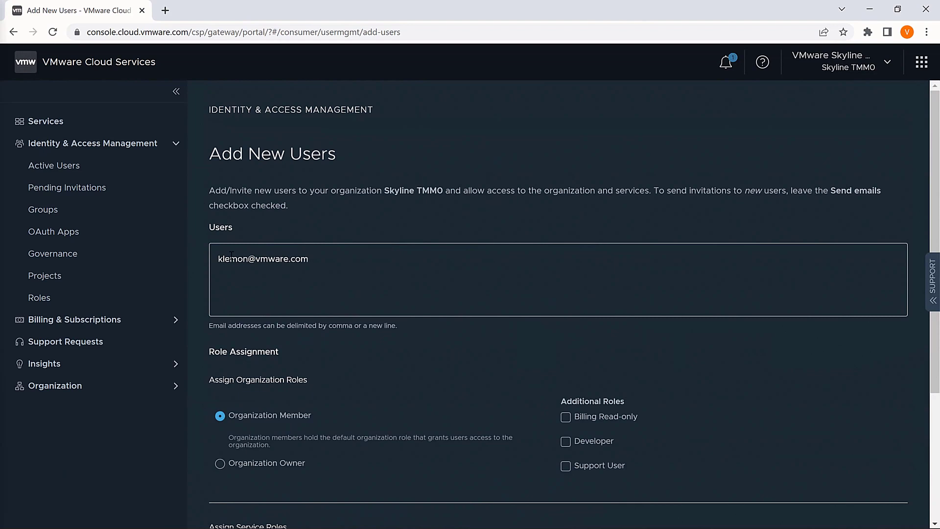
# Discard the re-entered recipient address and go back to Active Users
pyautogui.press('Return')
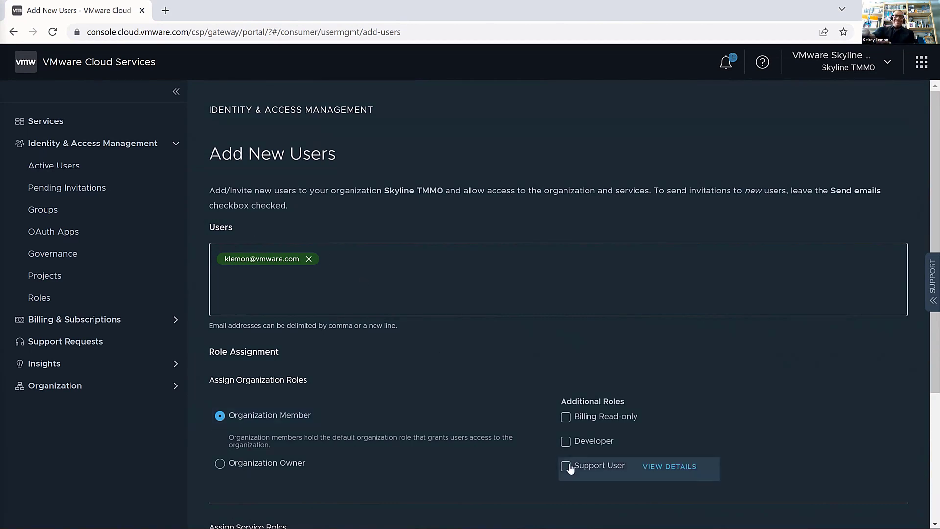
pyautogui.press('BackSpace')
pyautogui.hotkey('alt', 'Left')
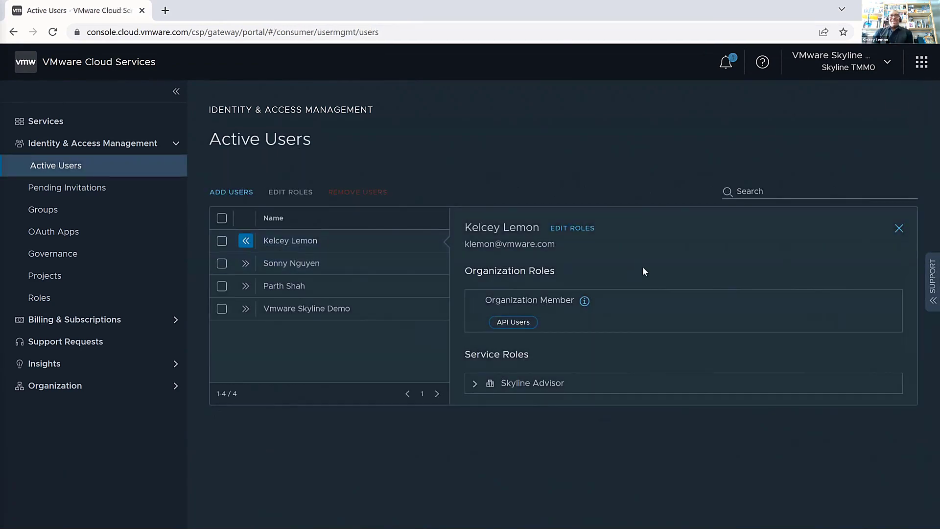
# Check the user's Skyline Advisor roles, then select API Users on the Groups page
pyautogui.click(483, 382)
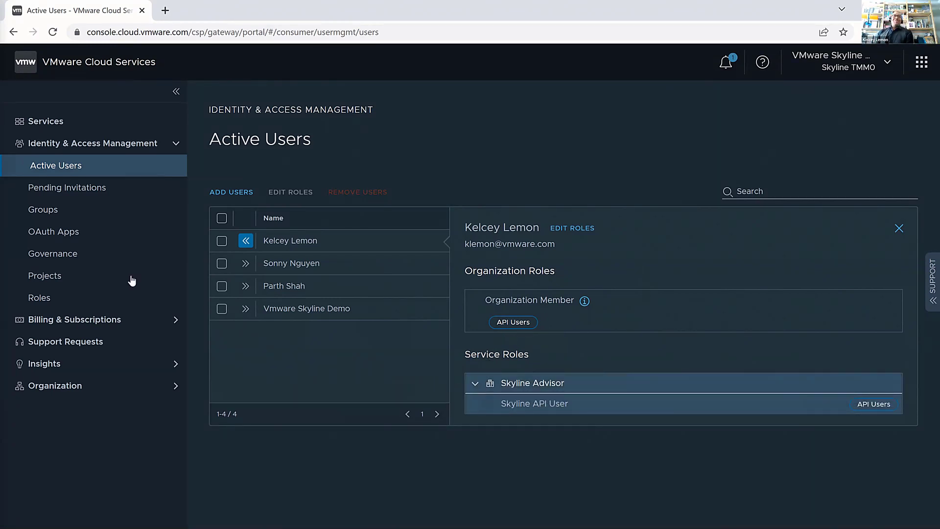
pyautogui.click(75, 218)
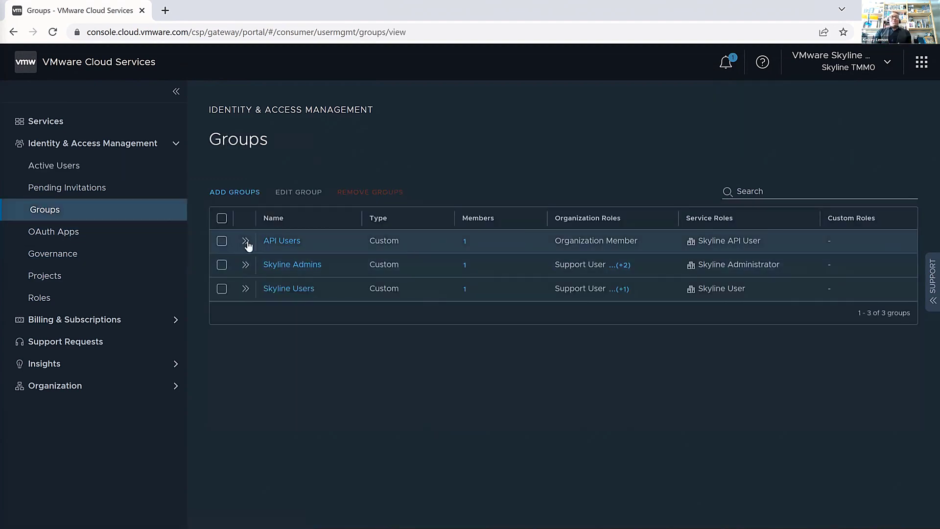
pyautogui.click(222, 242)
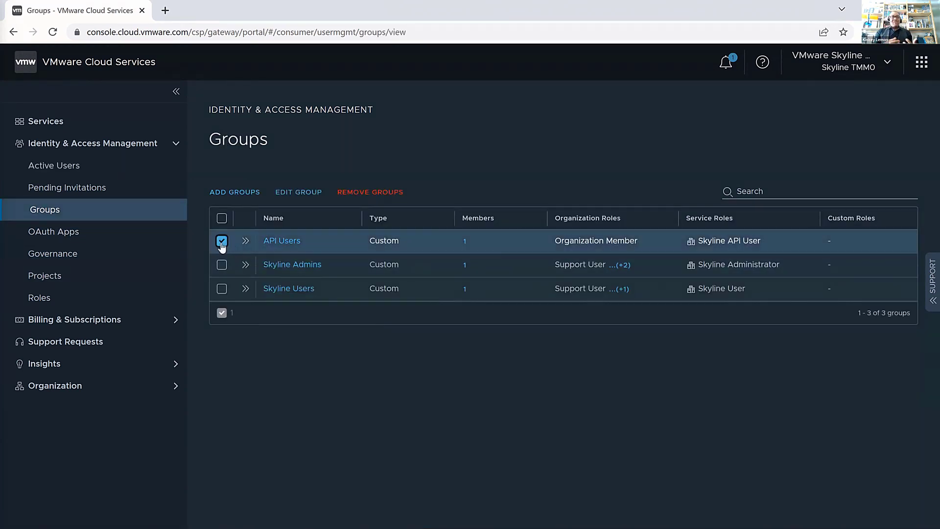
# Add Support User and Skyline Advisor's Skyline User to the API Users group roles and save
pyautogui.click(298, 192)
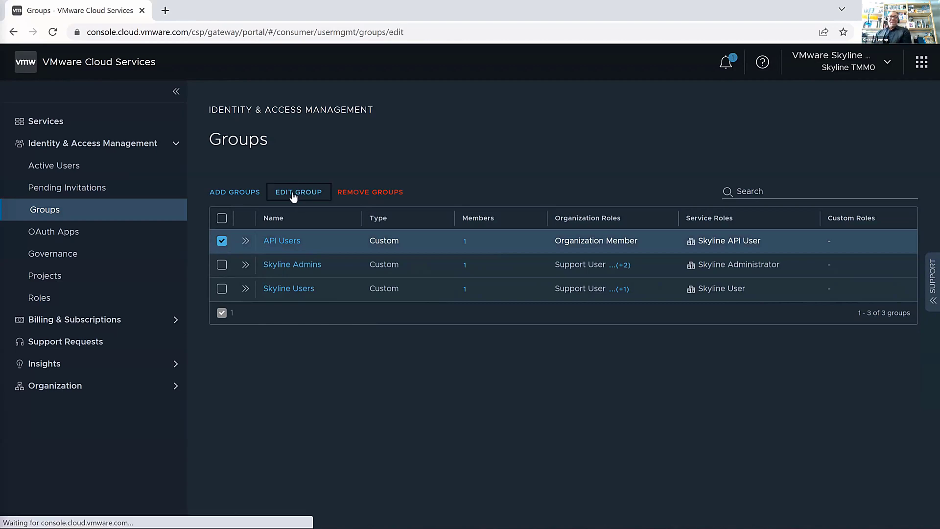
pyautogui.scroll(-3, 557, 196)
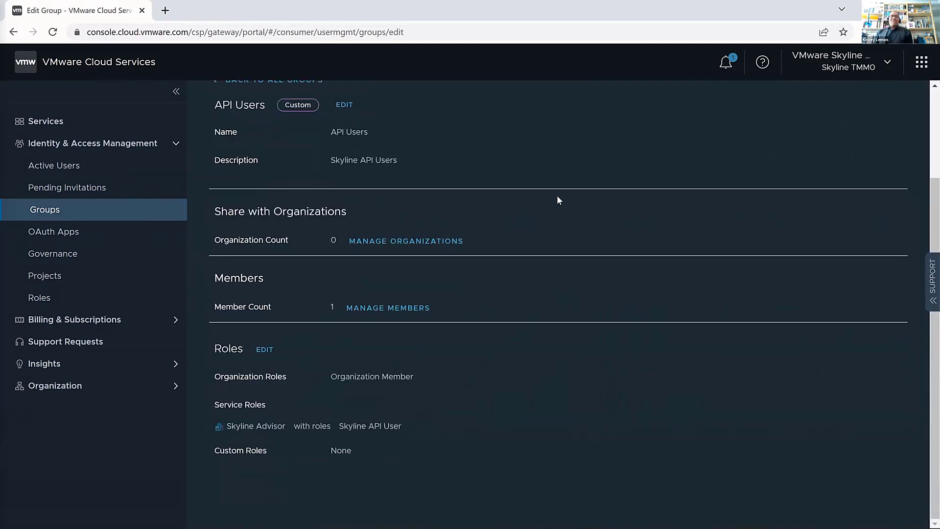
pyautogui.click(265, 350)
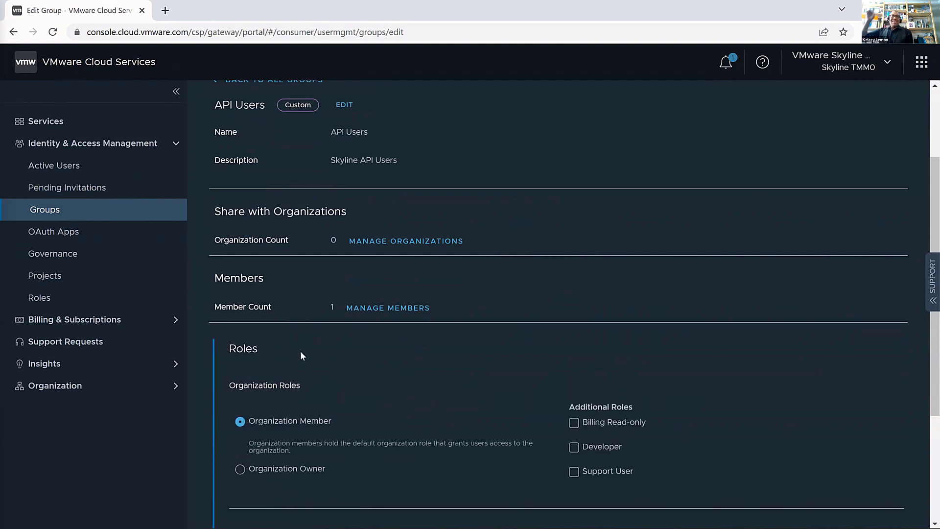
pyautogui.scroll(-3, 518, 351)
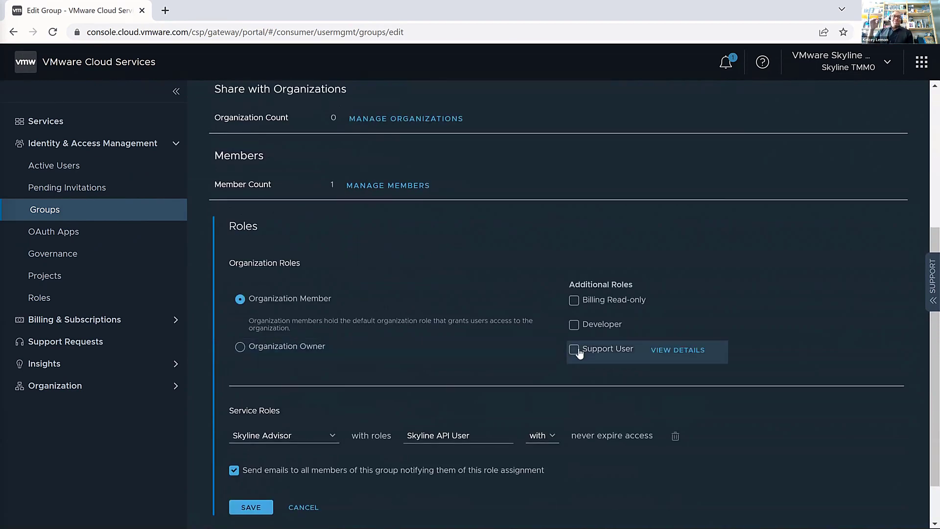
pyautogui.click(574, 349)
pyautogui.click(460, 435)
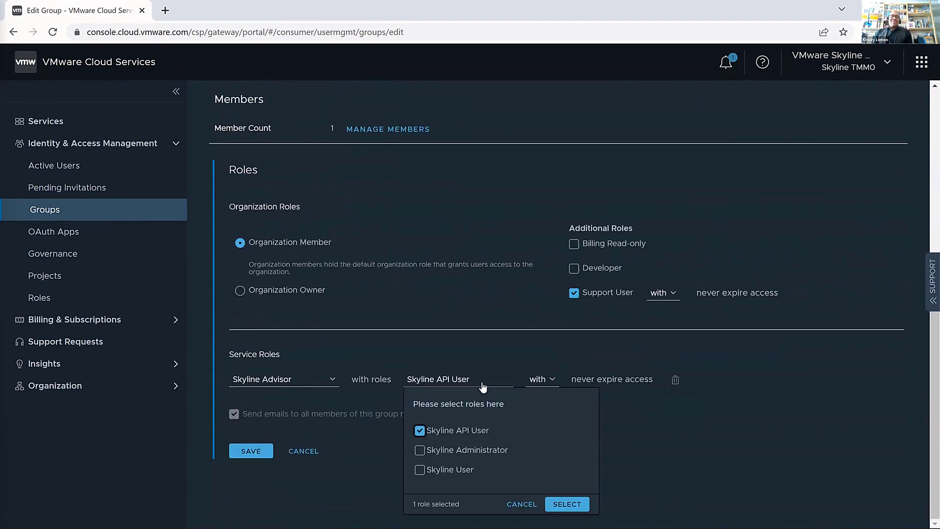
pyautogui.click(446, 469)
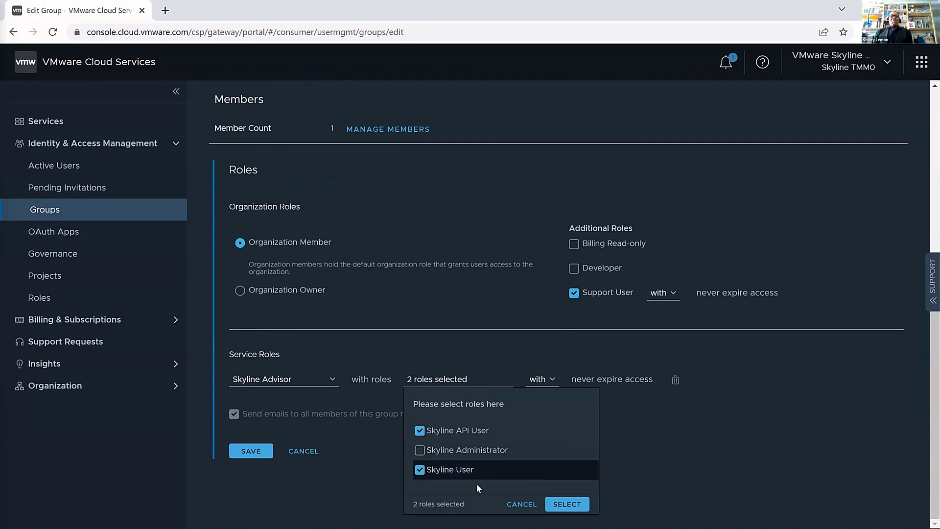
pyautogui.click(566, 504)
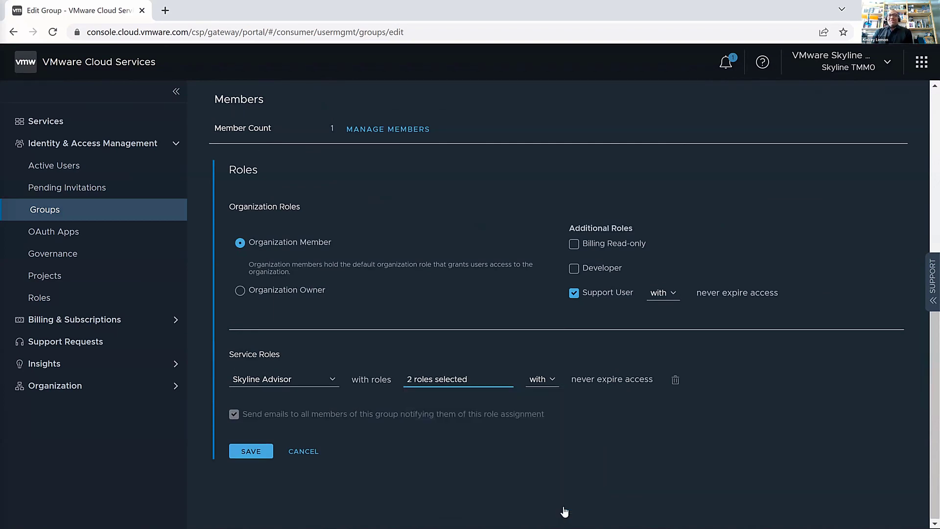
pyautogui.click(242, 452)
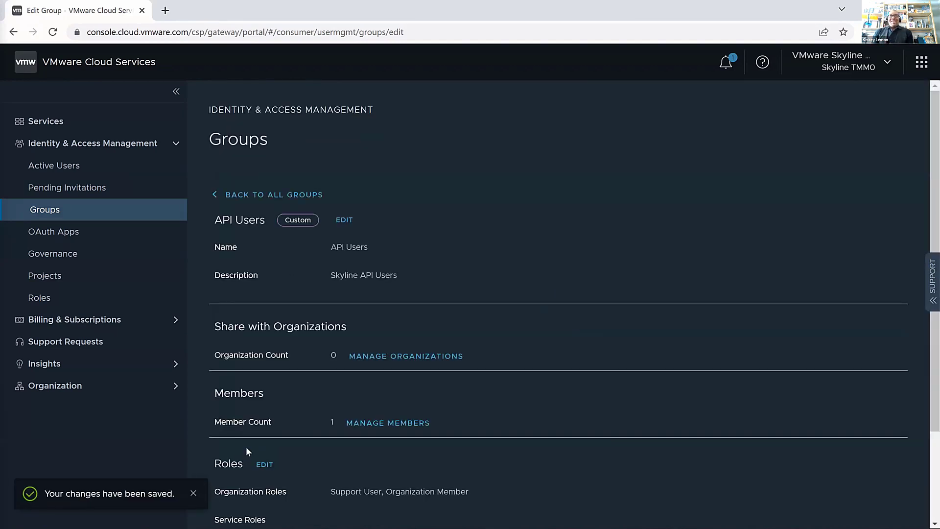
# Inspect the invited user's Skyline Advisor service roles in Active Users, then return to Groups
pyautogui.click(77, 169)
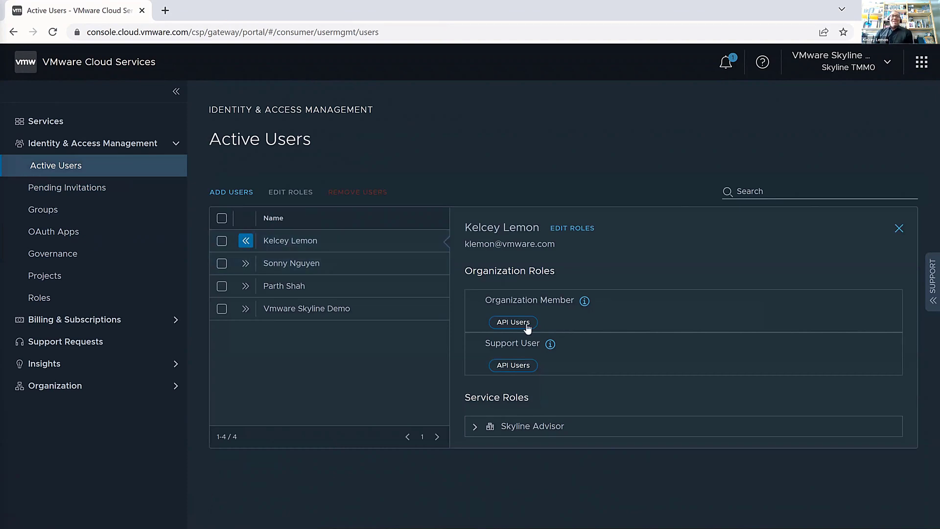
pyautogui.click(474, 427)
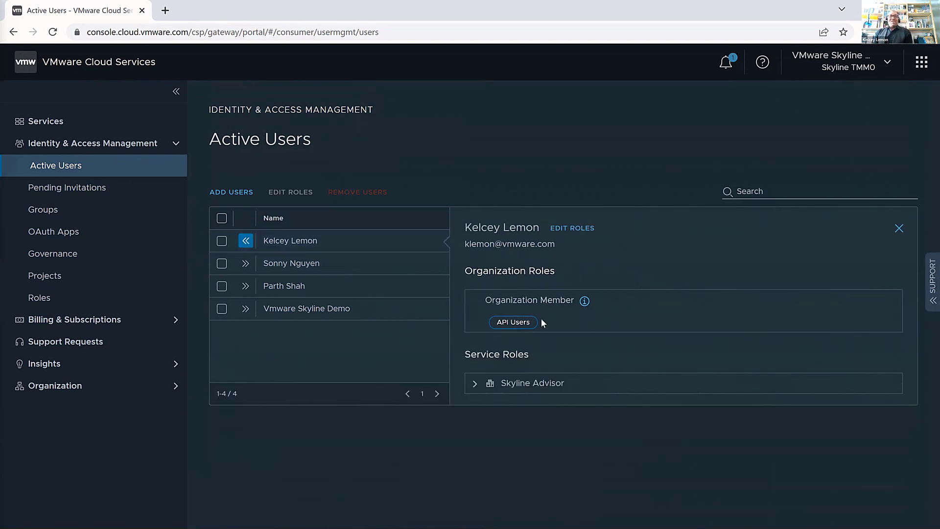
pyautogui.click(475, 383)
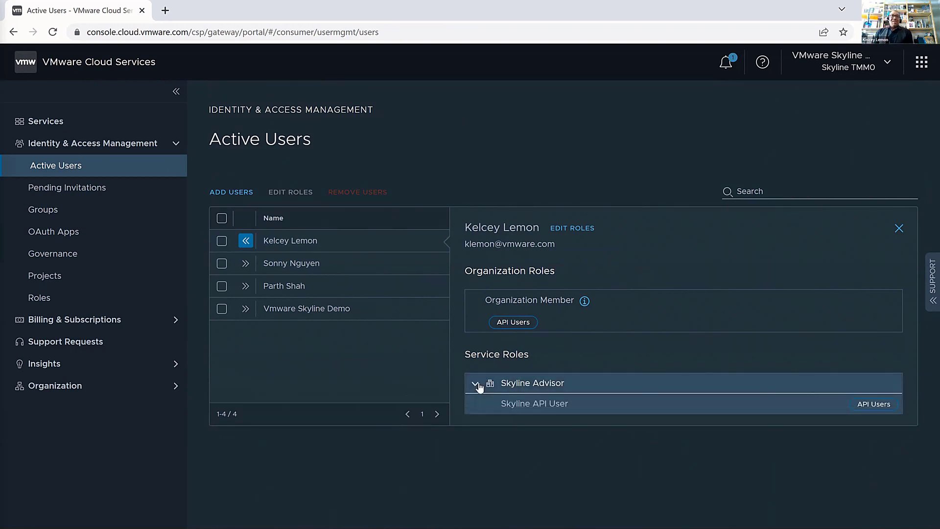
pyautogui.click(75, 222)
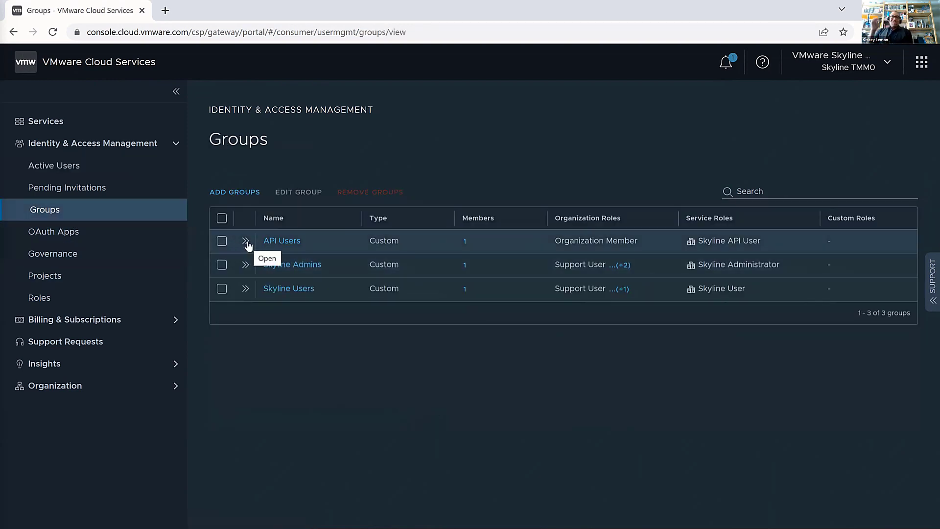
# Edit API Users again, adding Support User and the Skyline User service role, and save
pyautogui.click(222, 241)
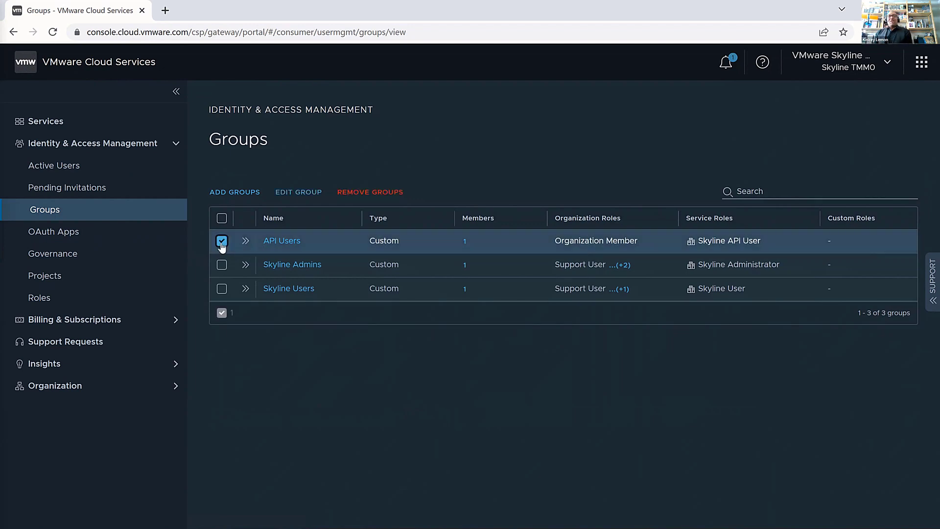
pyautogui.click(295, 193)
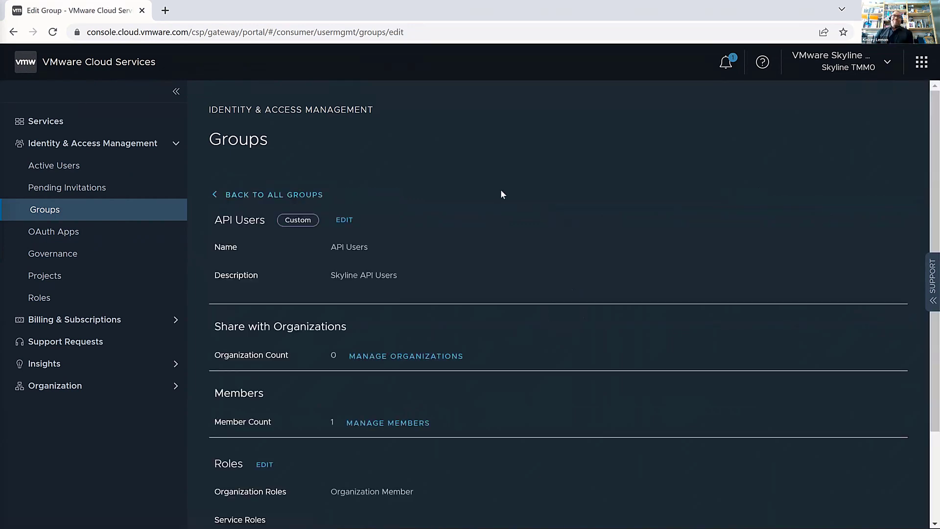
pyautogui.scroll(-3, 558, 200)
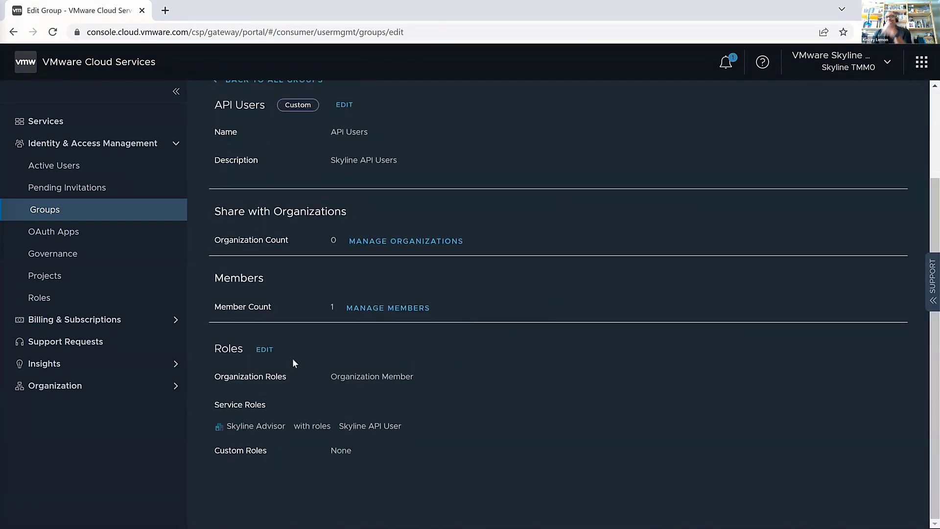
pyautogui.click(269, 353)
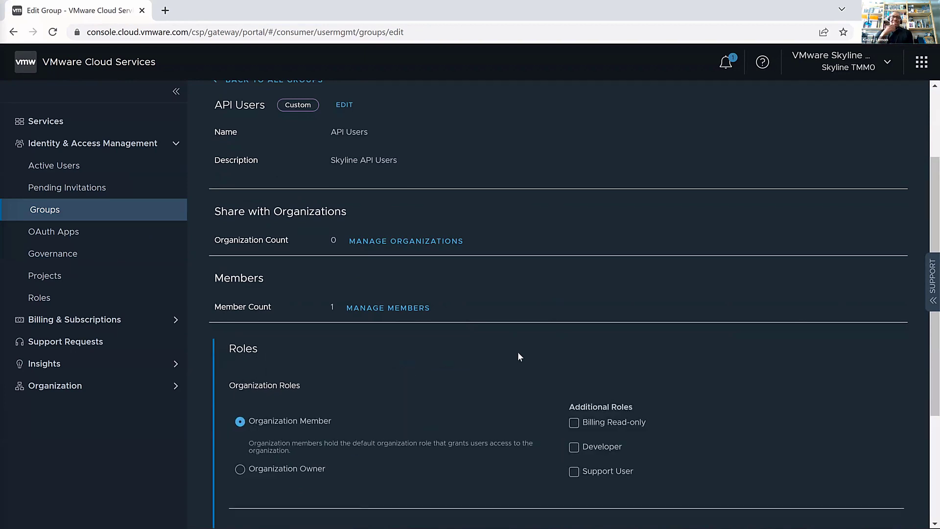
pyautogui.scroll(-3, 518, 352)
pyautogui.click(574, 348)
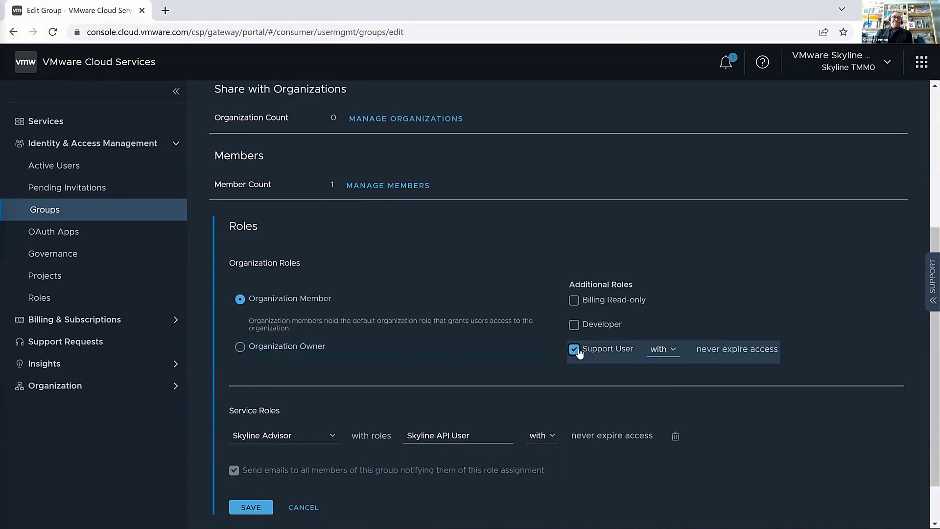
pyautogui.click(492, 433)
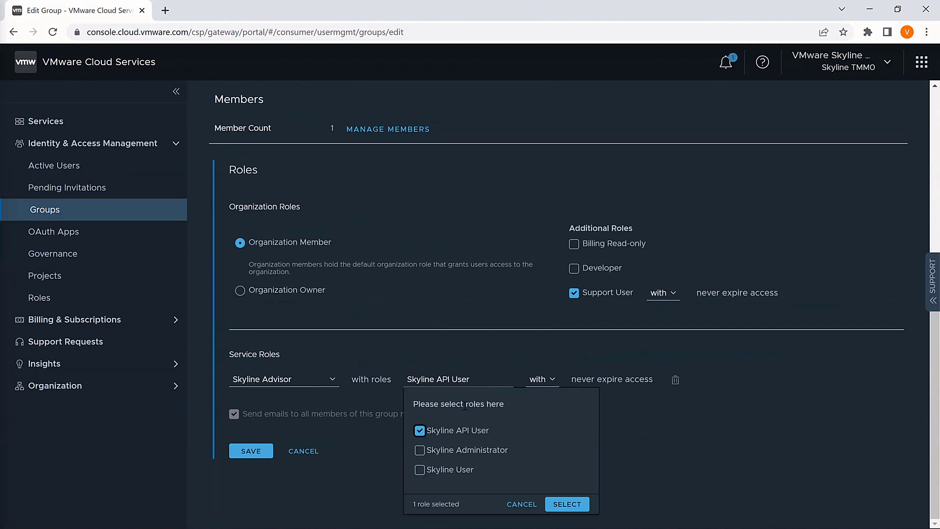
pyautogui.click(421, 471)
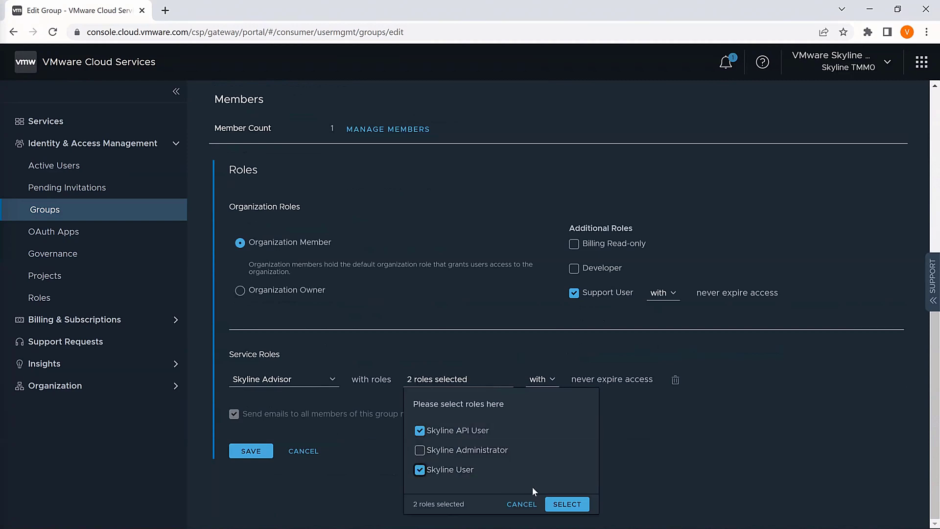
pyautogui.click(565, 508)
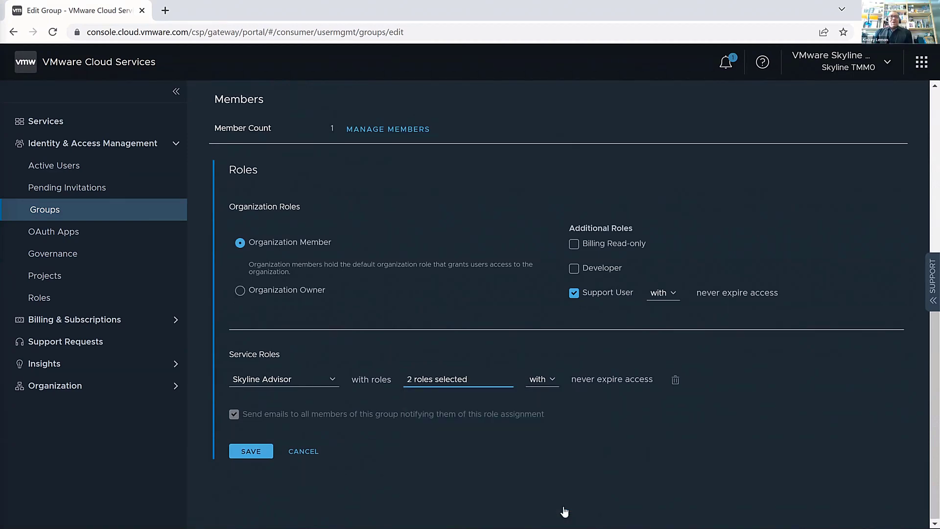
pyautogui.click(251, 450)
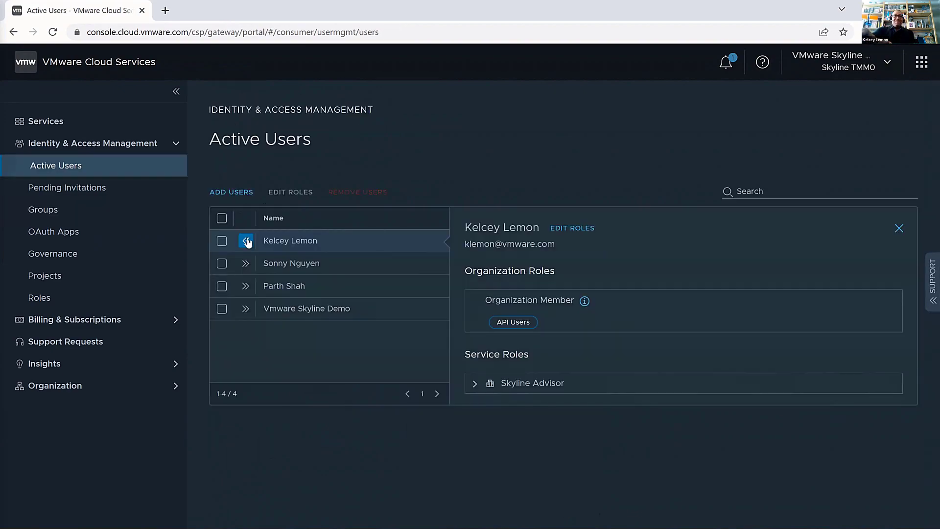